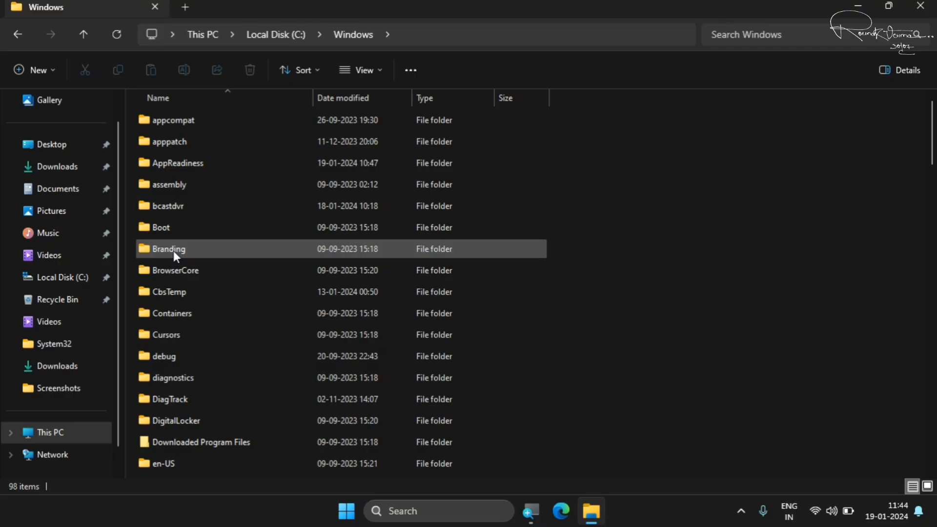
# Open the Download folder inside the SoftwareDistribution folder of C:\Windows
pyautogui.click(183, 302)
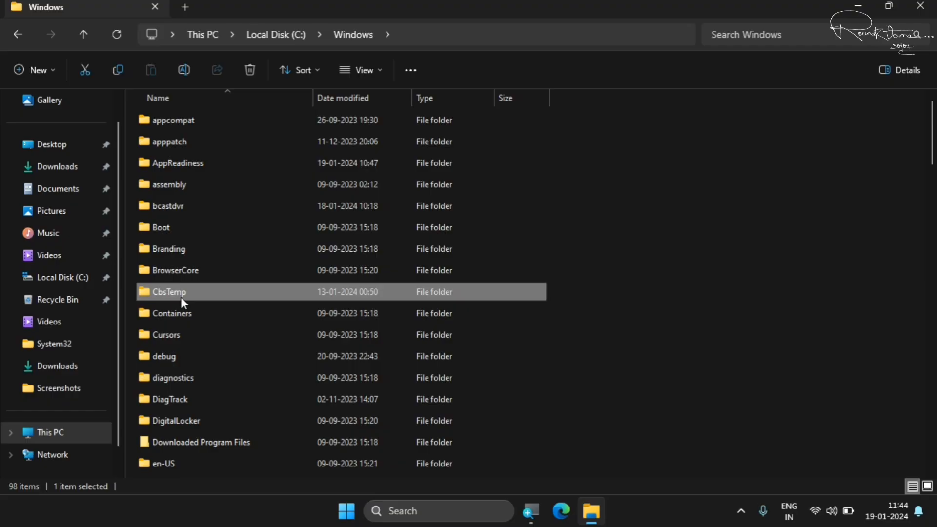
pyautogui.press('s')
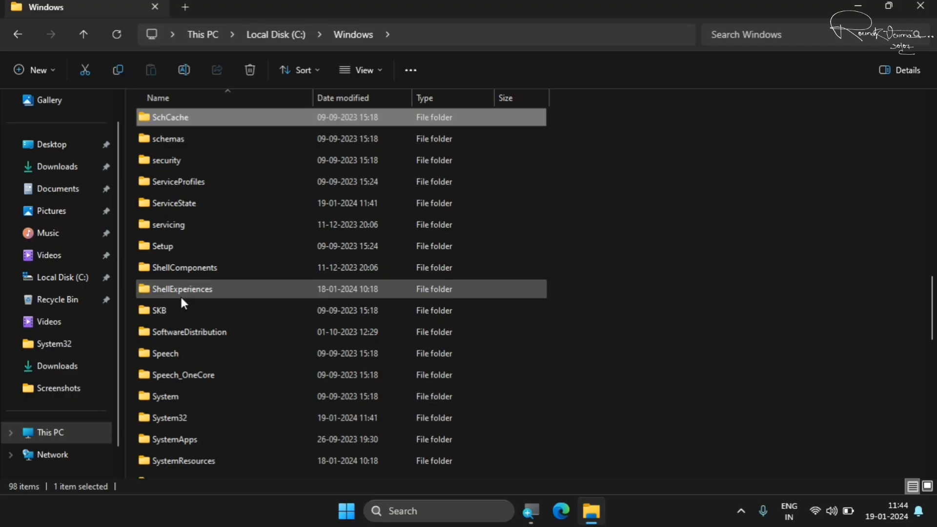
pyautogui.click(208, 331)
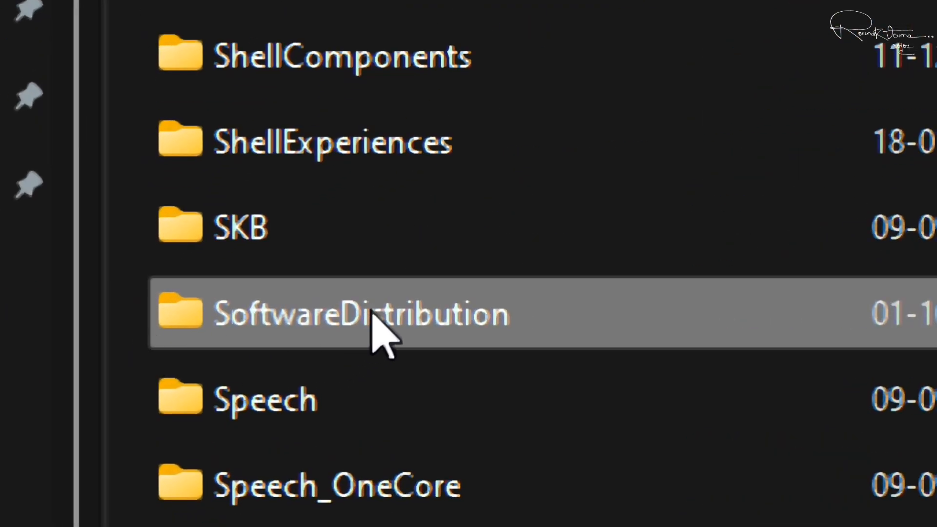
pyautogui.doubleClick(372, 313)
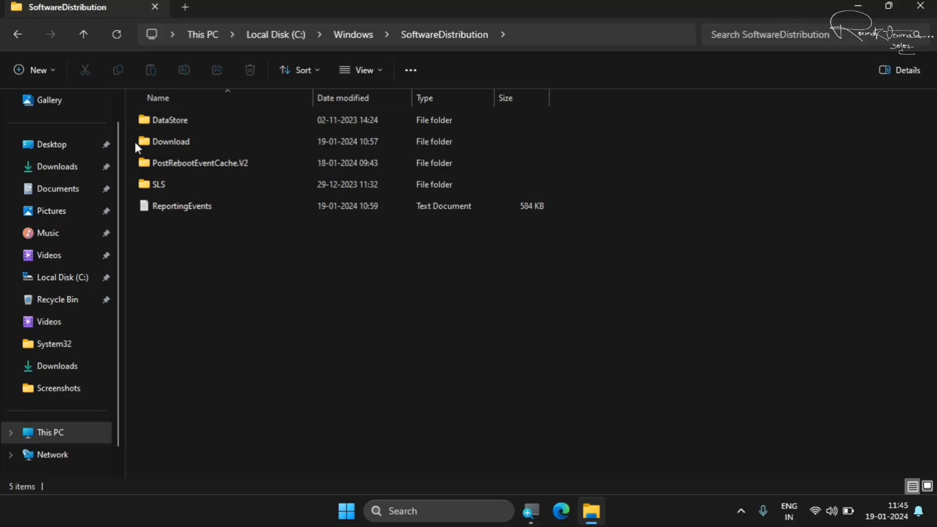
pyautogui.doubleClick(177, 142)
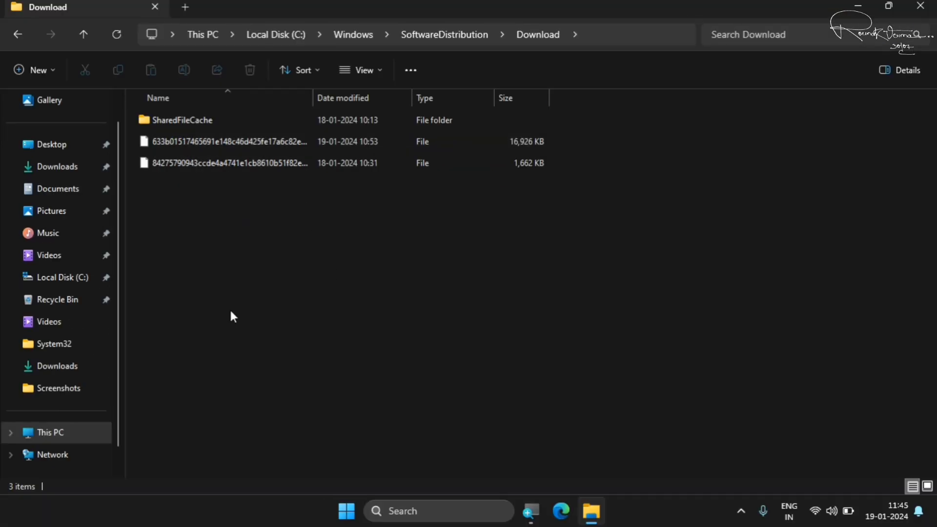
pyautogui.moveTo(166, 195); pyautogui.dragTo(238, 197)
pyautogui.moveTo(136, 402); pyautogui.dragTo(445, 102)
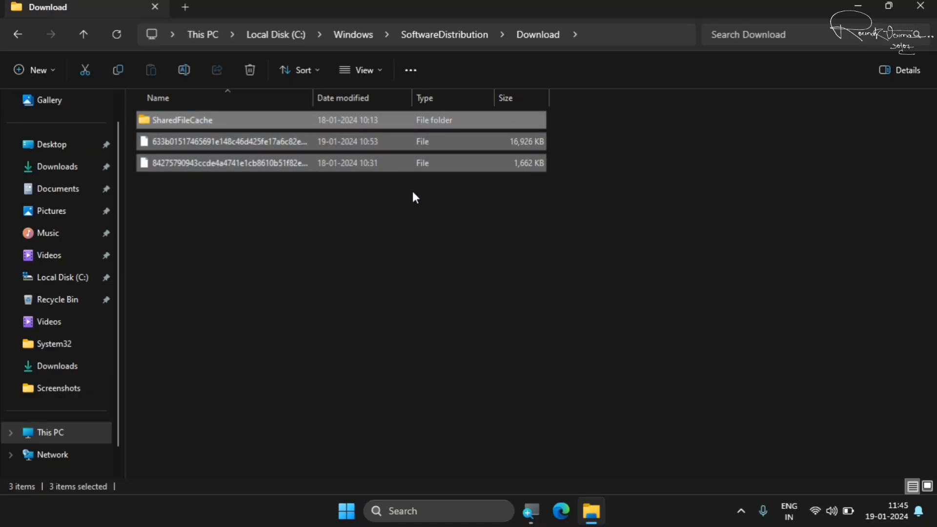
pyautogui.rightClick(394, 152)
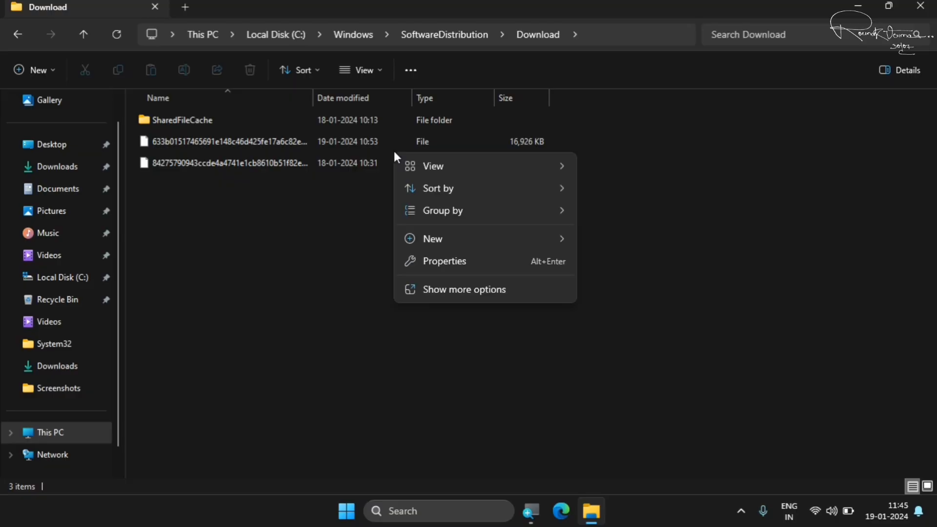
pyautogui.click(221, 265)
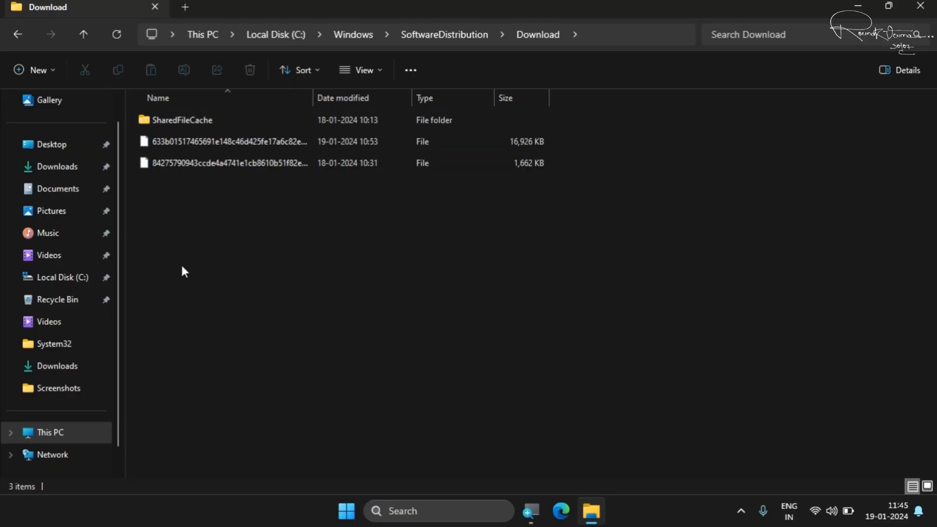
# Delete the SharedFileCache folder and both files from the SoftwareDistribution Download folder, and close the folder window
pyautogui.moveTo(167, 262); pyautogui.dragTo(274, 116)
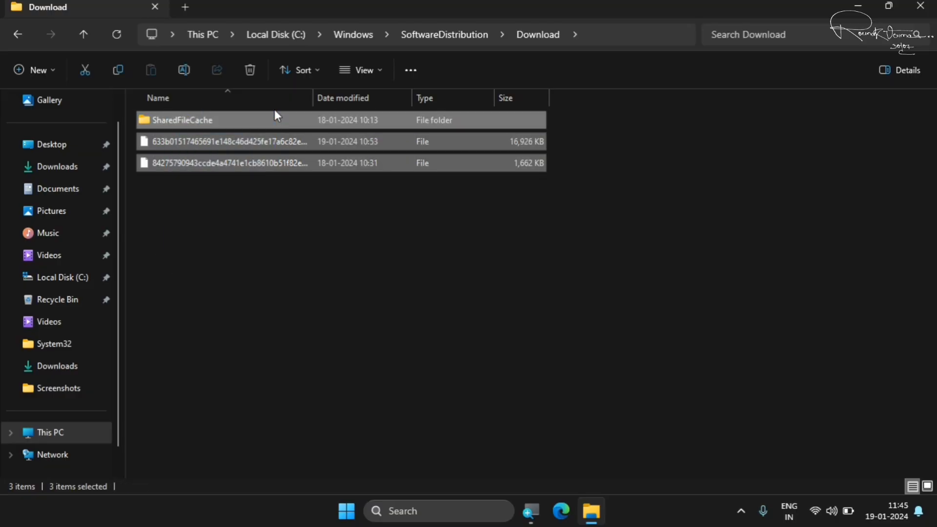
pyautogui.rightClick(339, 140)
pyautogui.click(435, 151)
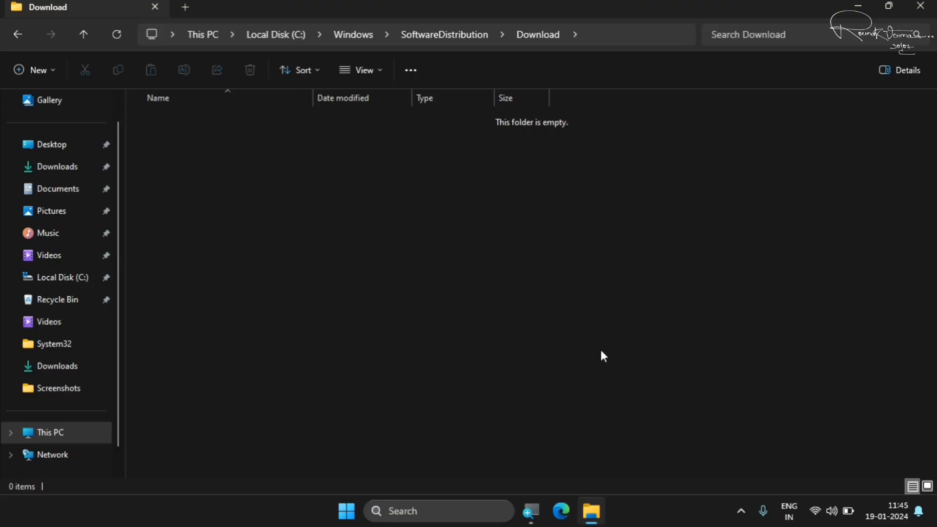
pyautogui.click(933, 6)
pyautogui.click(384, 353)
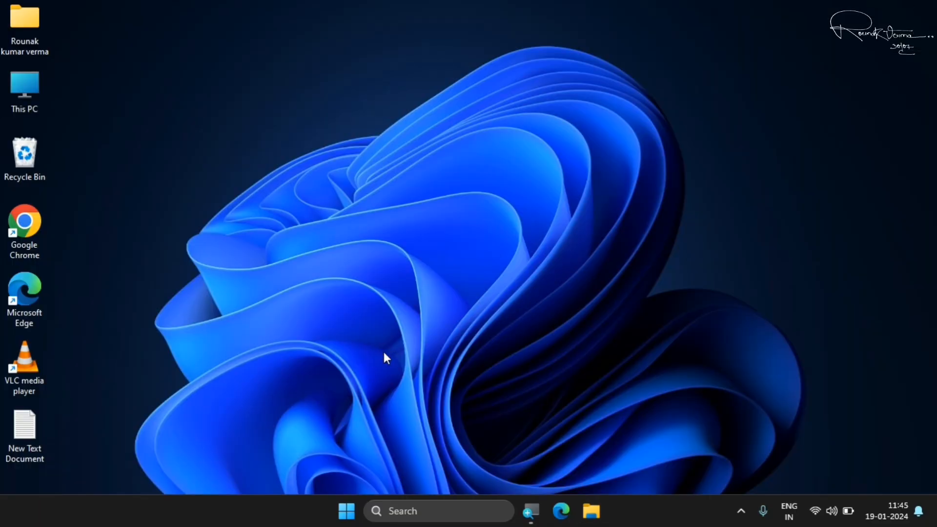
# Search for "service" and run the Services app as administrator
pyautogui.click(341, 521)
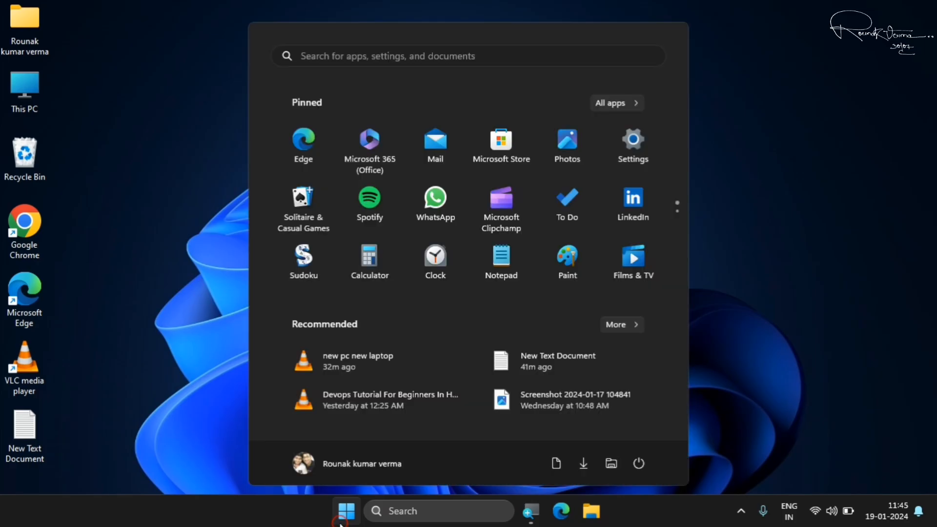
pyautogui.write('service')
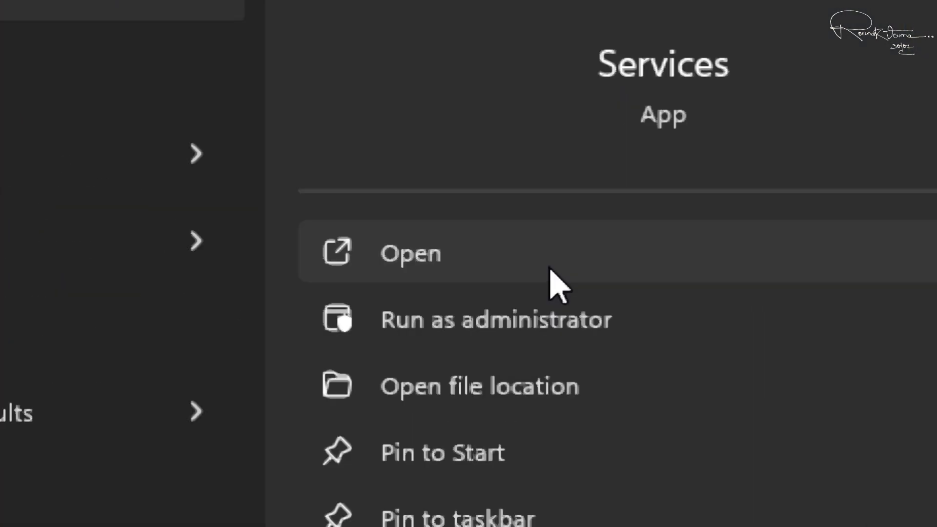
pyautogui.click(565, 317)
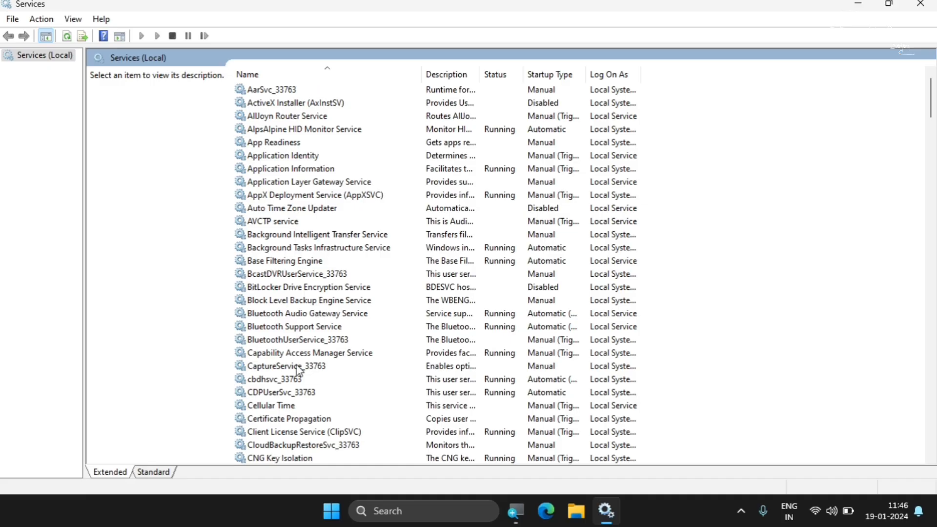
# Find the Windows Update service in the list and open its properties
pyautogui.click(282, 250)
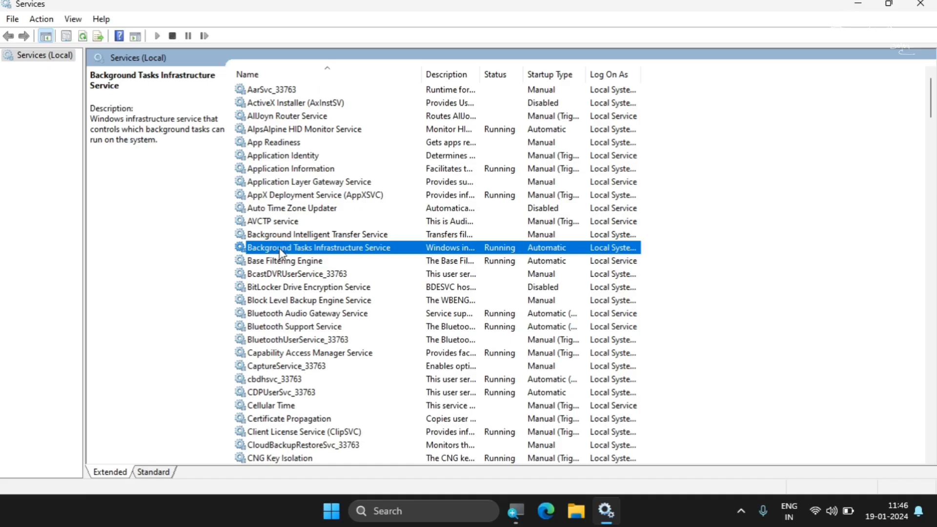
pyautogui.press('w')
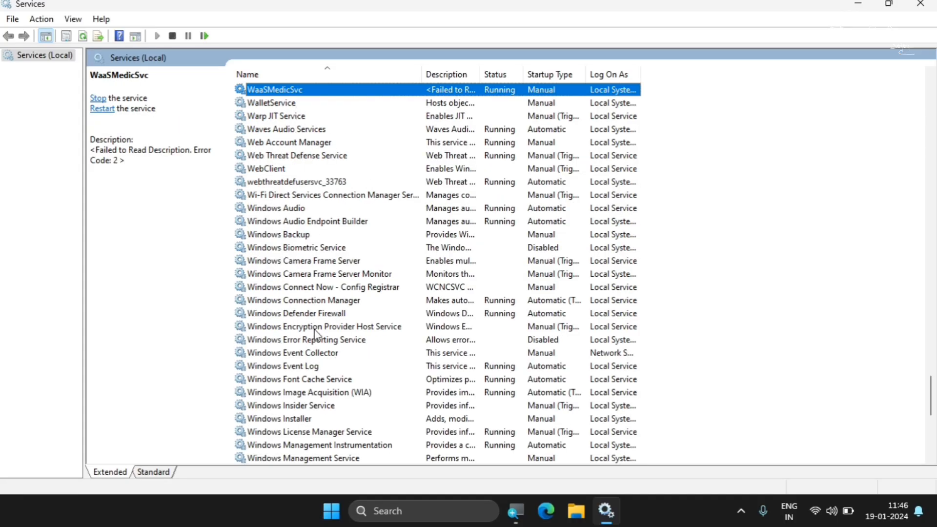
pyautogui.scroll(-7, 315, 334)
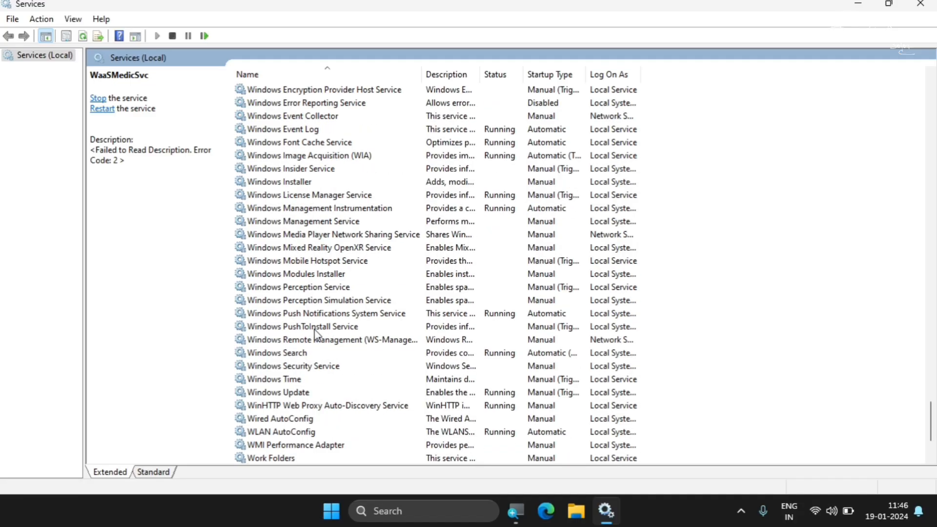
pyautogui.click(289, 355)
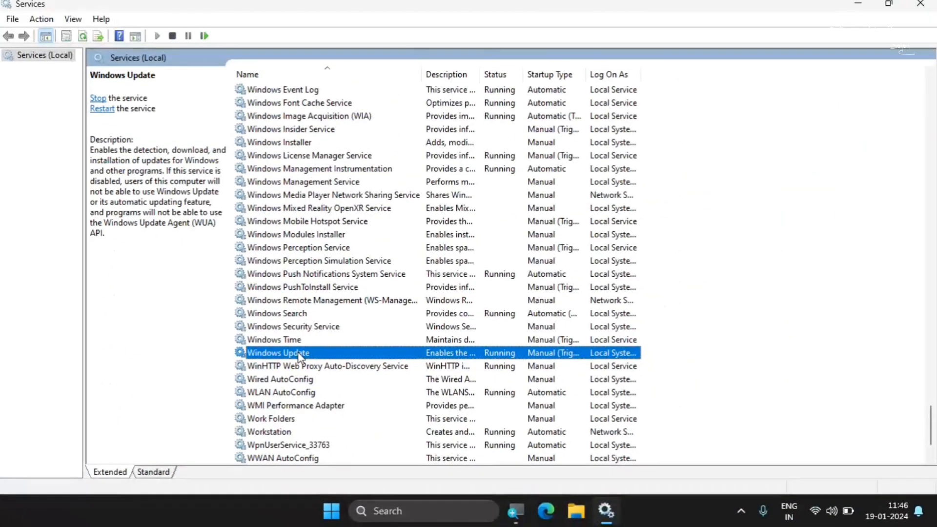
pyautogui.rightClick(328, 349)
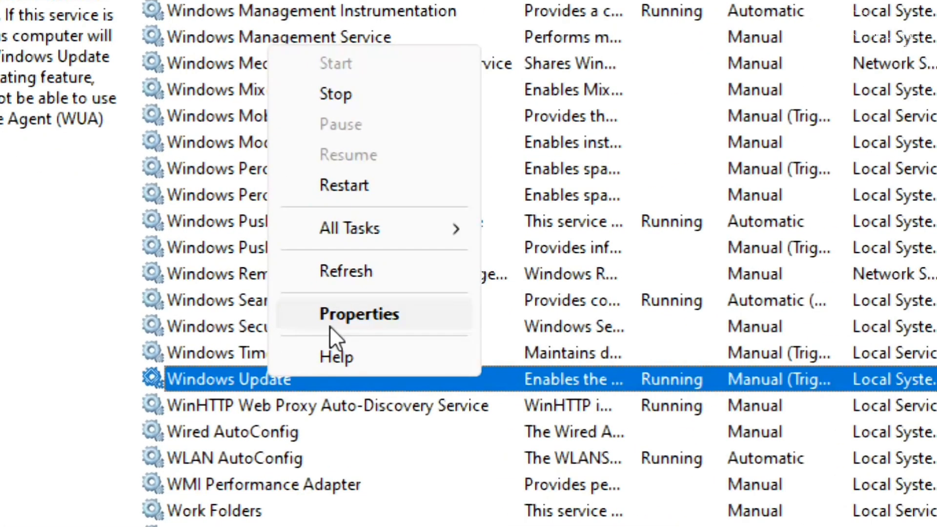
pyautogui.click(329, 326)
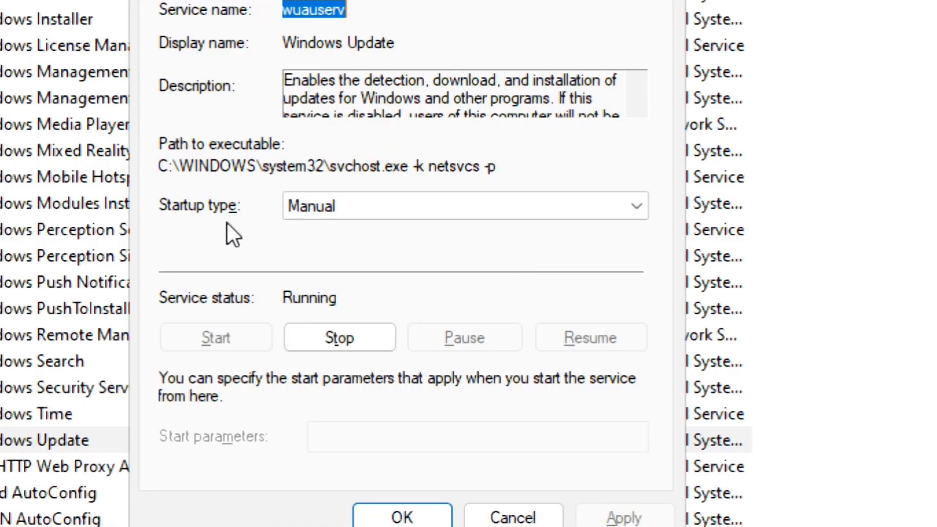
# Set the Windows Update service's startup type to Automatic (Delayed Start)
pyautogui.click(365, 213)
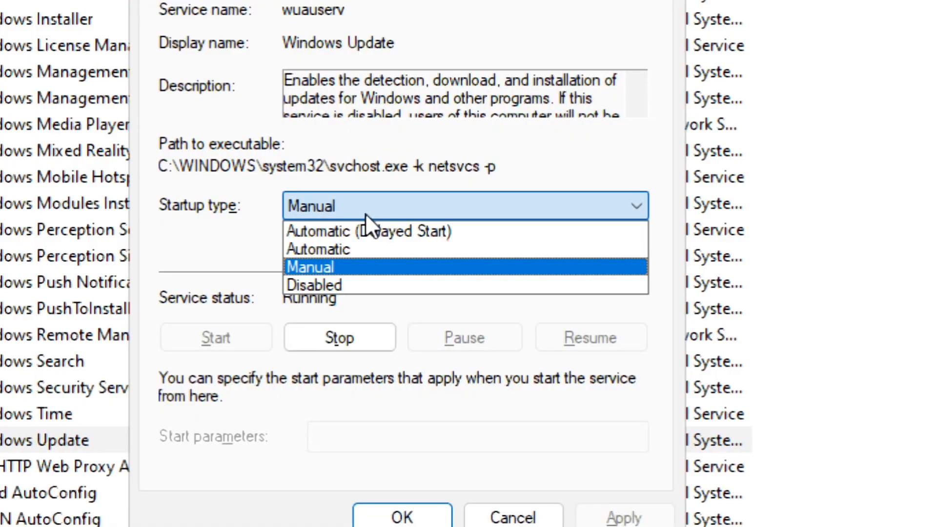
pyautogui.click(340, 283)
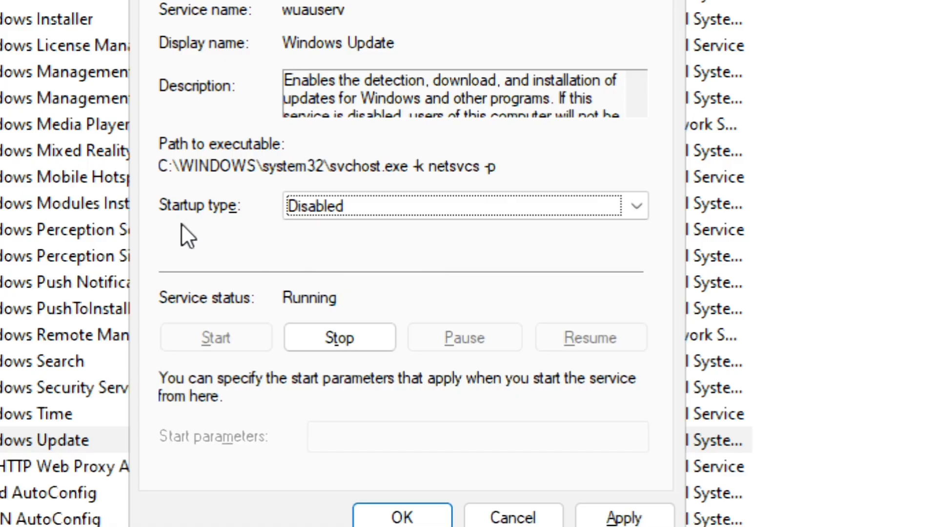
pyautogui.click(359, 210)
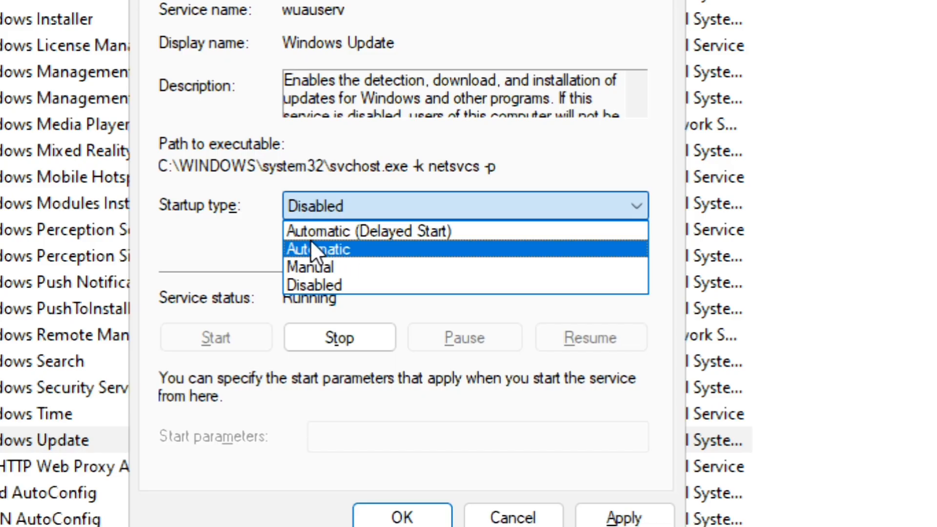
pyautogui.click(433, 235)
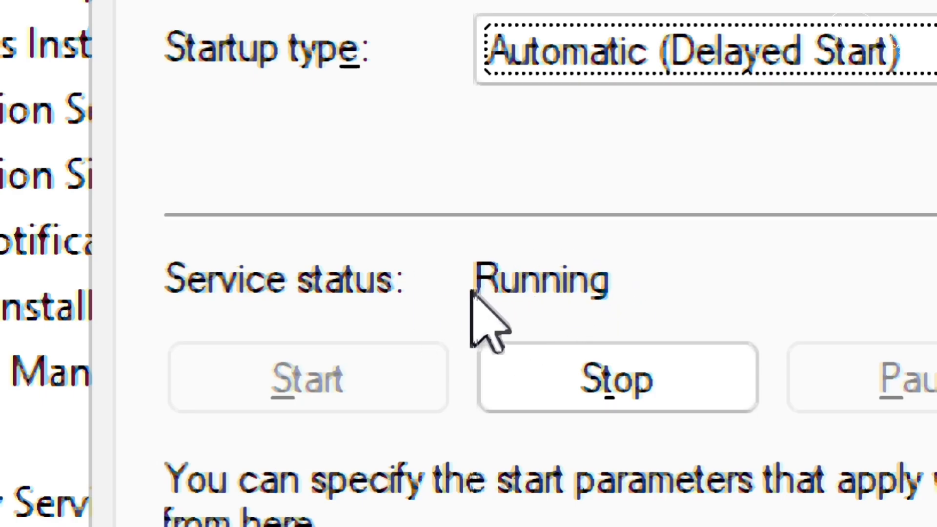
# Stop and restart the Windows Update service, then apply its property changes and close Services
pyautogui.click(605, 364)
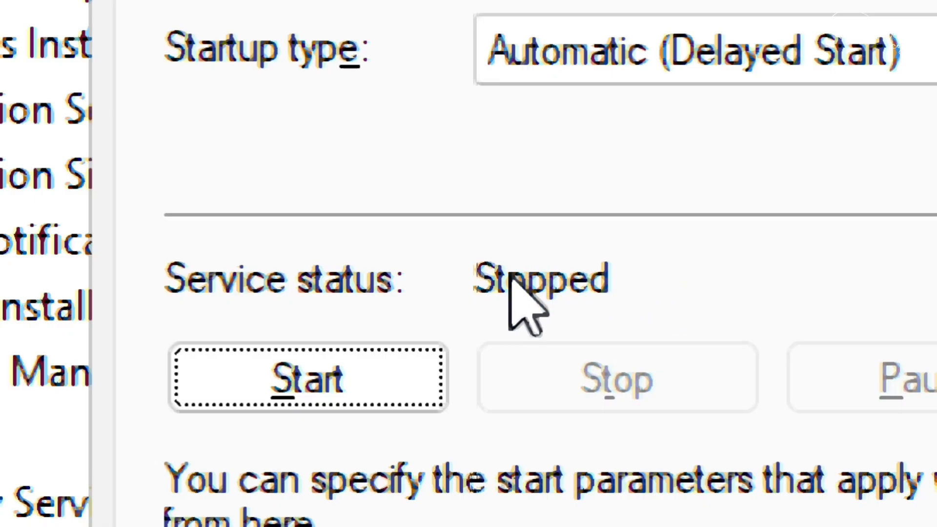
pyautogui.click(274, 384)
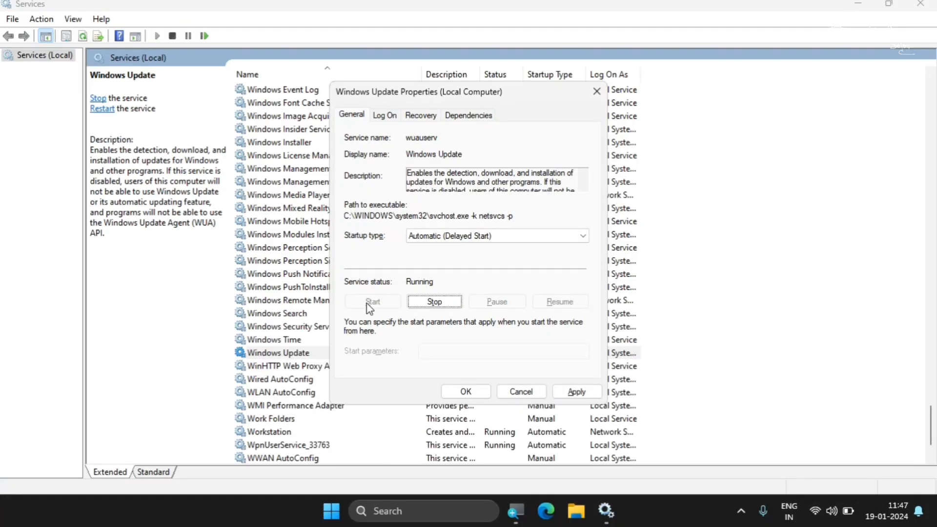
pyautogui.click(579, 391)
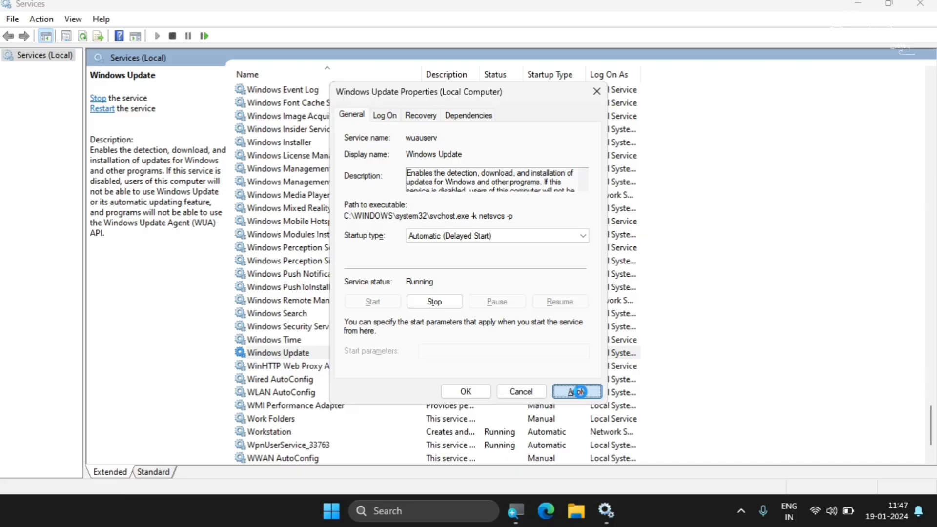
pyautogui.click(476, 394)
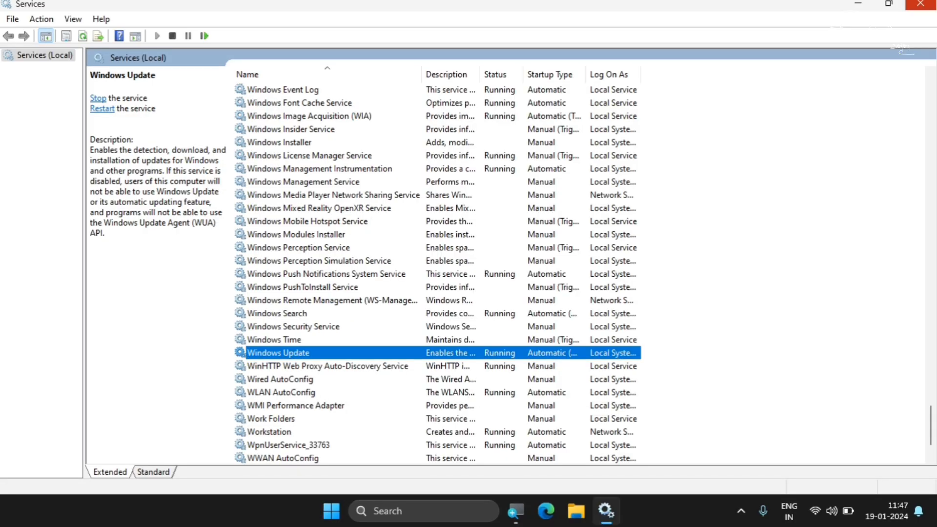
pyautogui.click(921, 4)
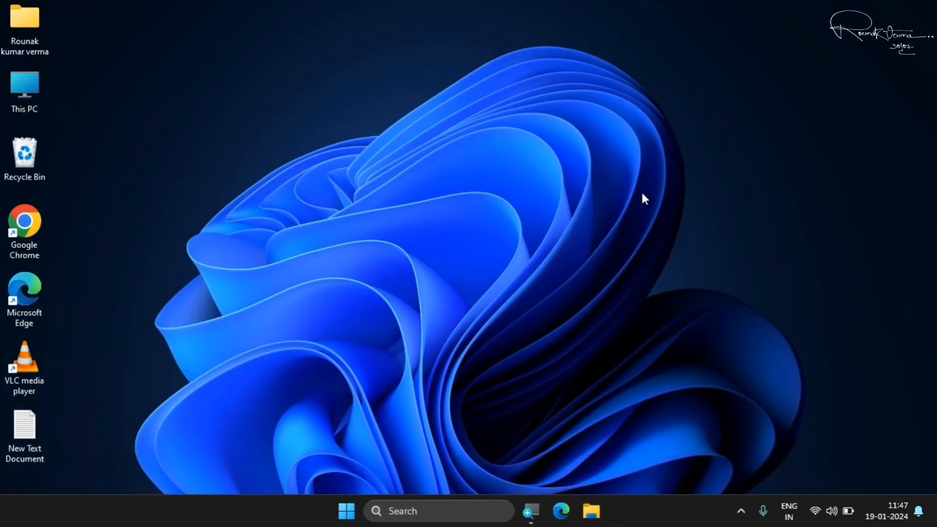
# Search for "cmd" and run Command Prompt as administrator
pyautogui.click(347, 511)
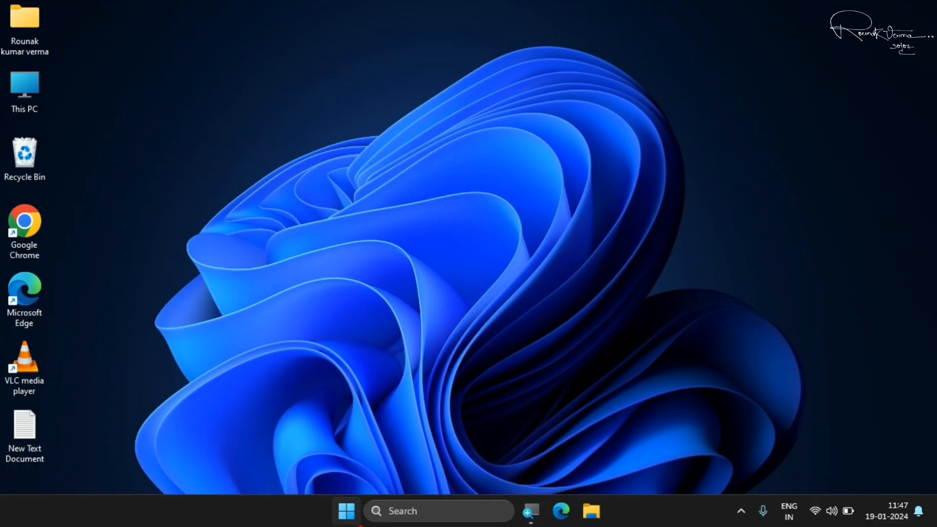
pyautogui.write('cmd')
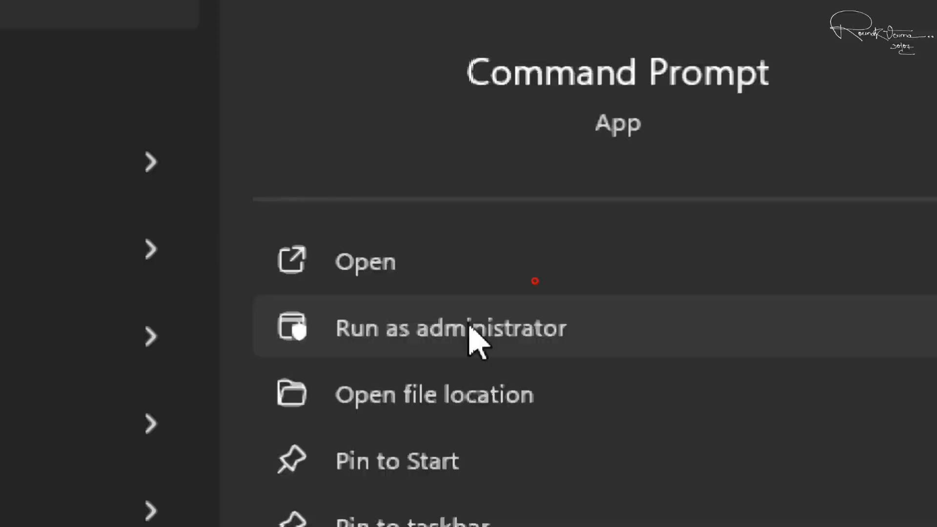
pyautogui.click(469, 328)
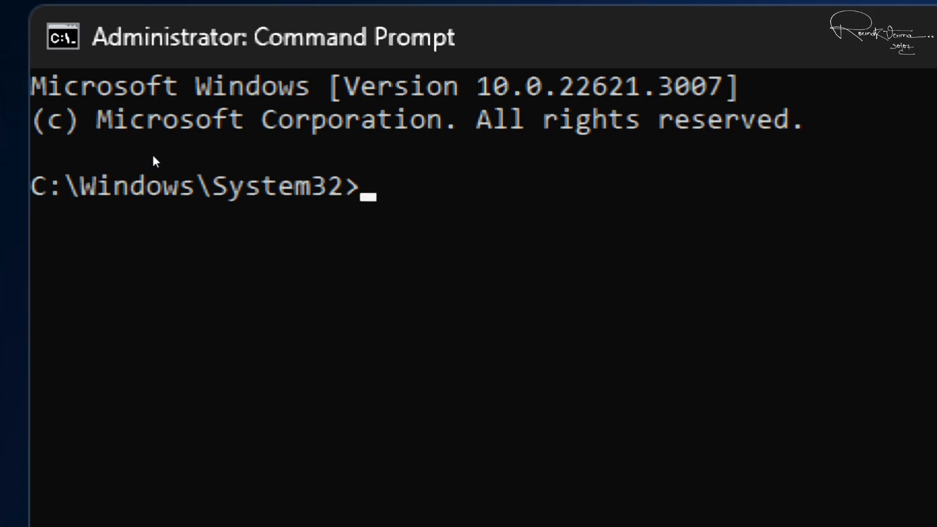
# Run the system file scan with the command sfc /scannow, then close Command Prompt
pyautogui.write('sfc')
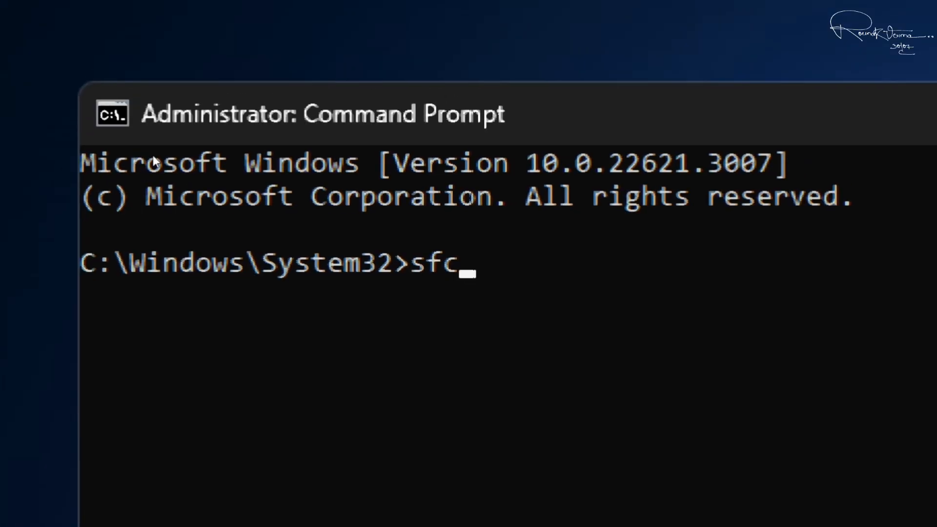
pyautogui.write(' /')
pyautogui.write('scann')
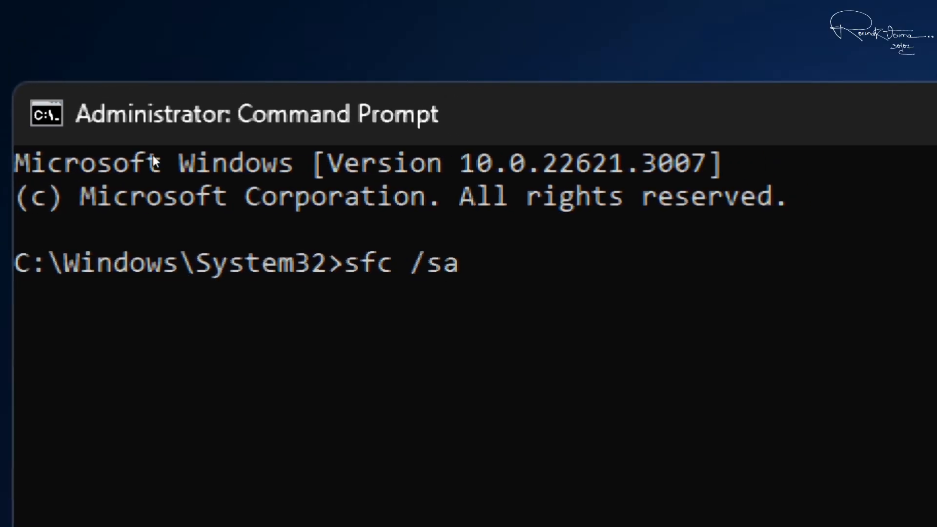
pyautogui.write('ow')
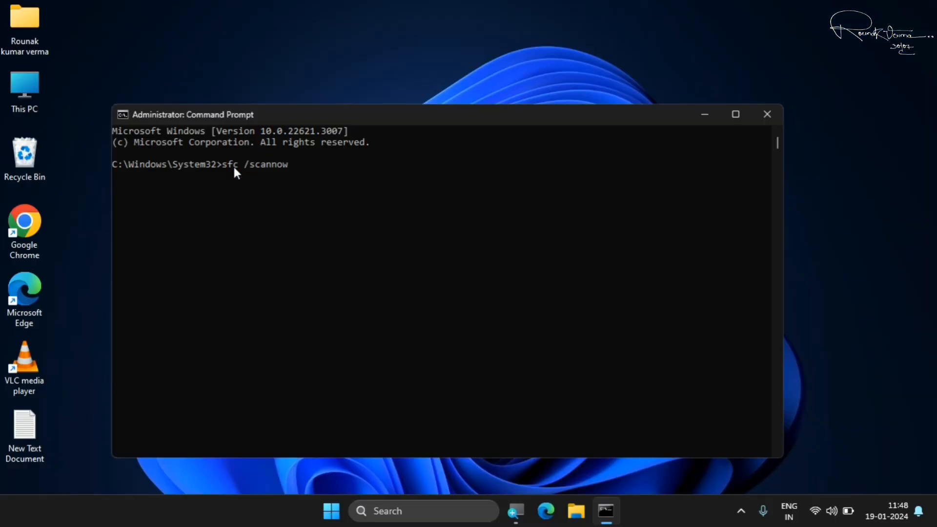
pyautogui.press('Return')
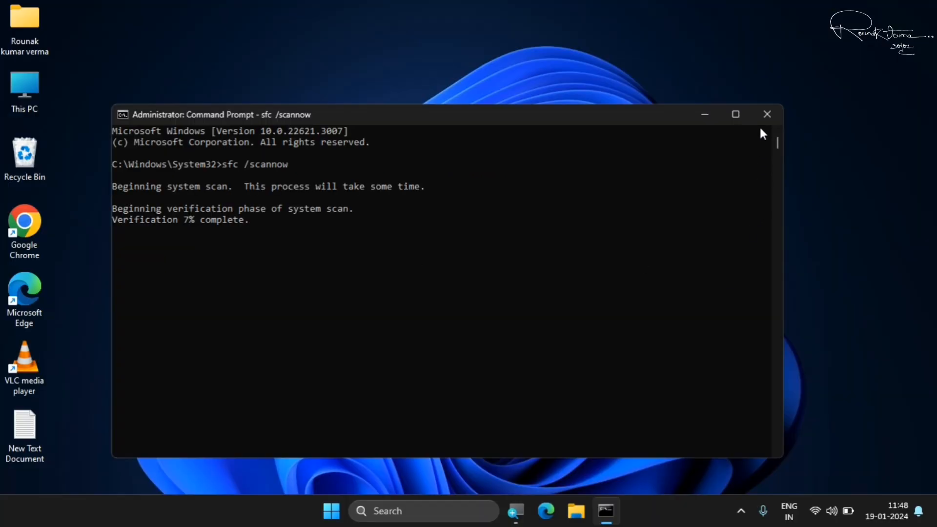
pyautogui.click(764, 119)
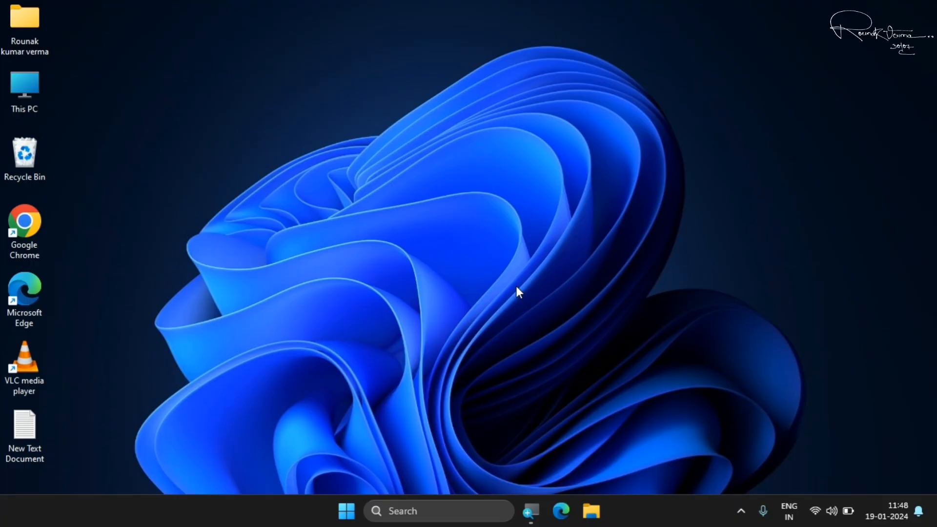
pyautogui.hotkey('alt', 'F4')
# Search Settings for "trouble", open Other troubleshooters to view the Windows Update entry, and close Settings
pyautogui.press('super+i')
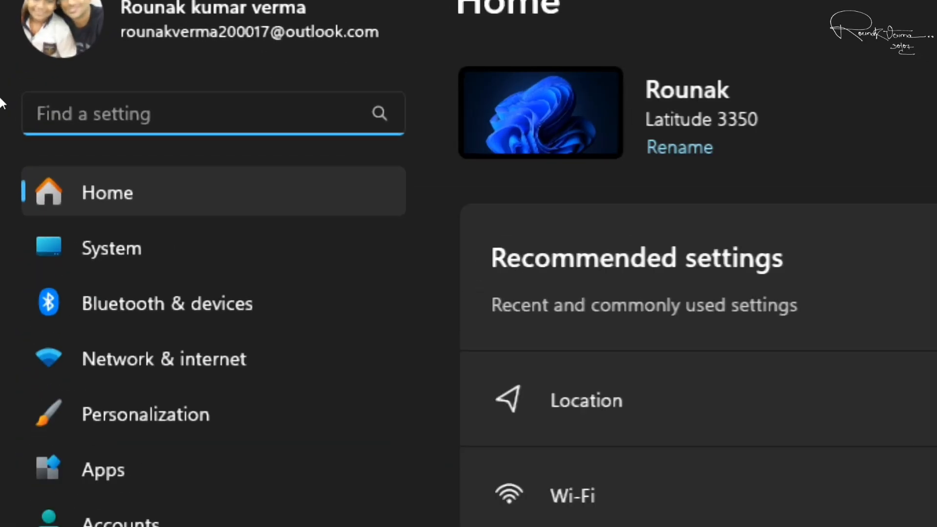
pyautogui.write('trouble.')
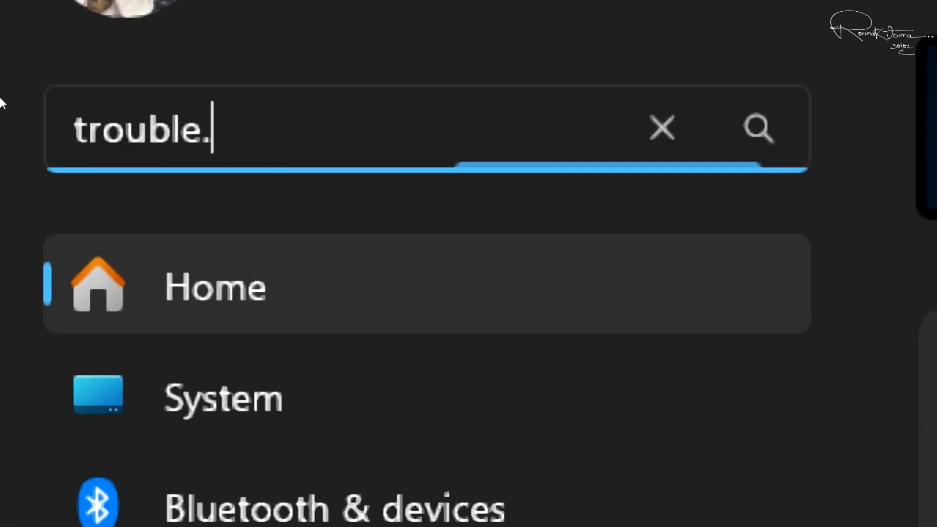
pyautogui.press('BackSpace')
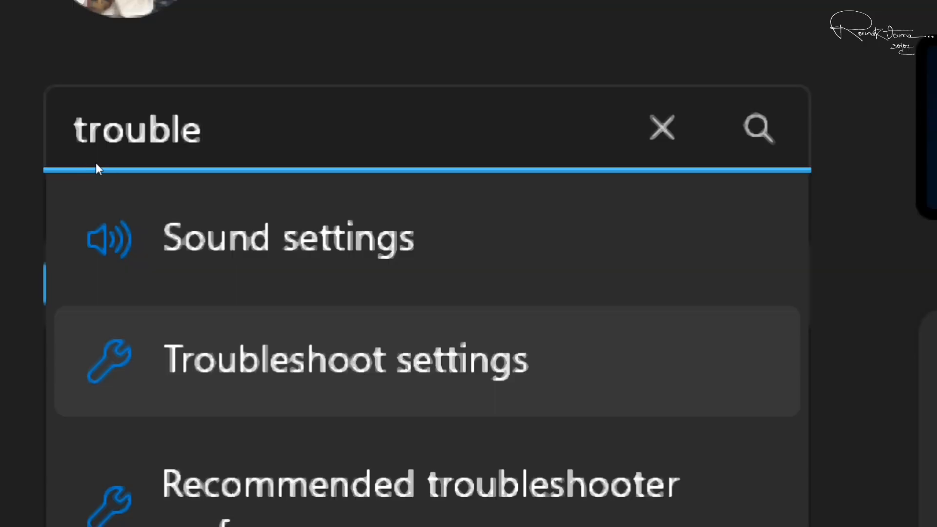
pyautogui.press('Return')
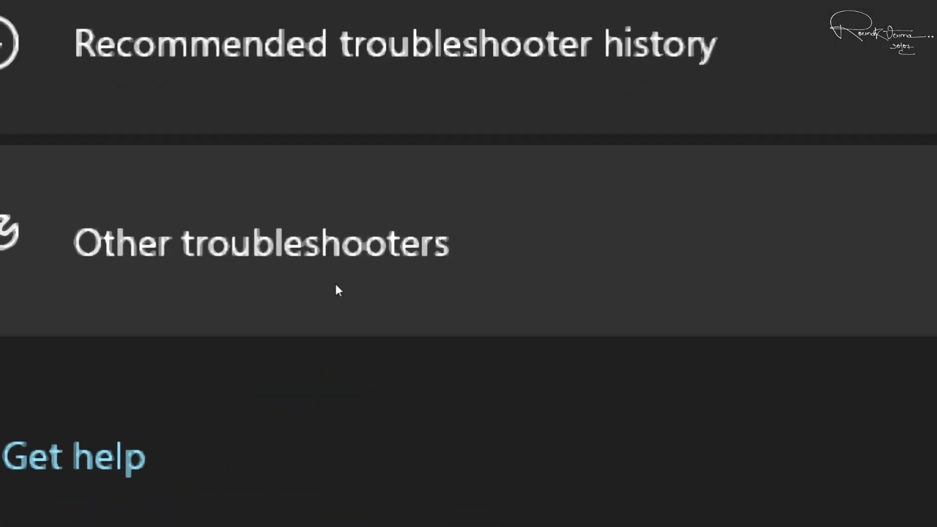
pyautogui.click(189, 271)
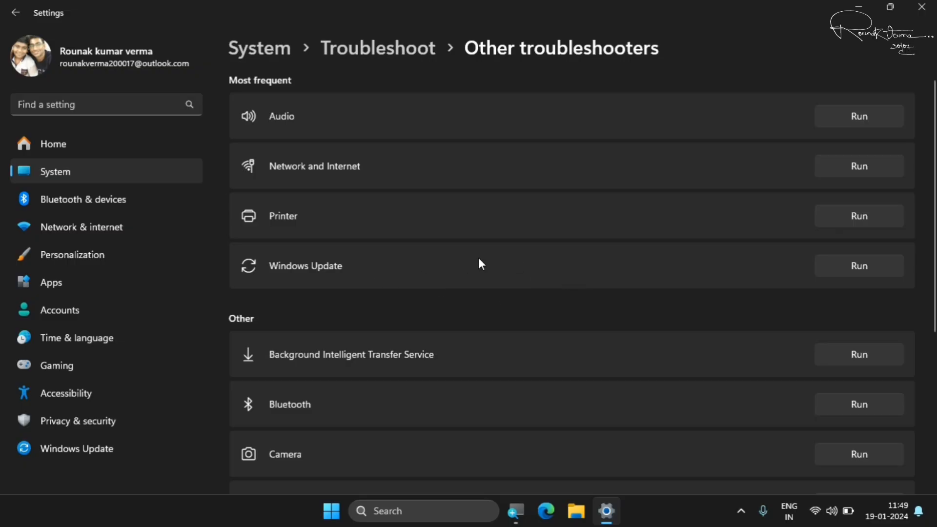
pyautogui.click(922, 7)
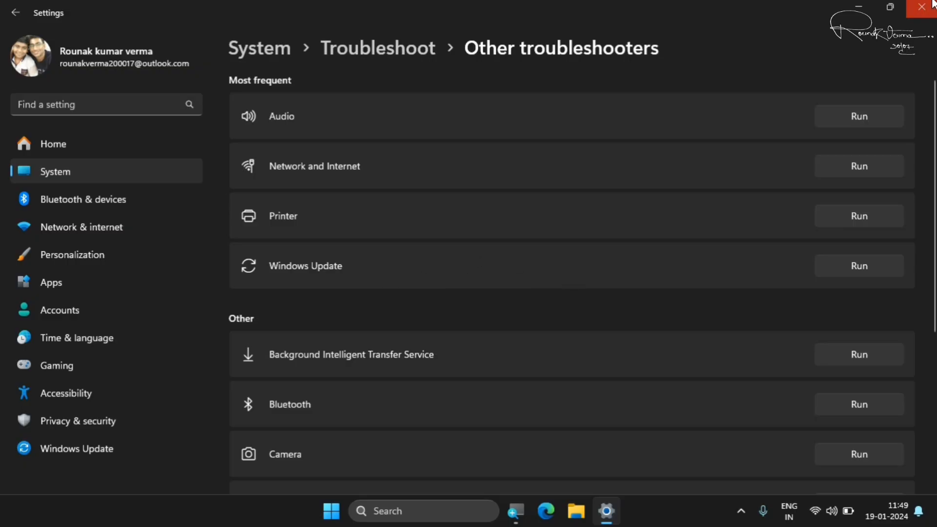
pyautogui.click(598, 233)
# Show the PC's power options including Restart, then dismiss them without restarting
pyautogui.click(346, 511)
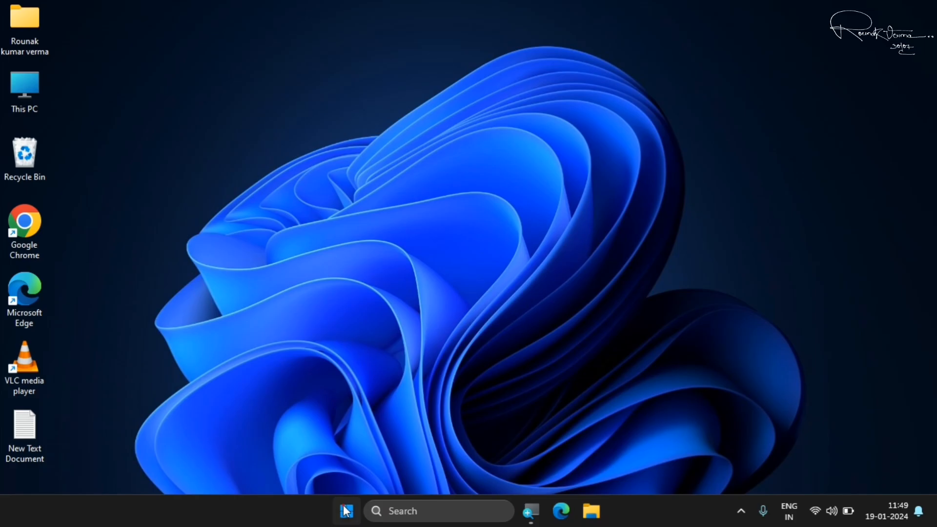
pyautogui.click(640, 467)
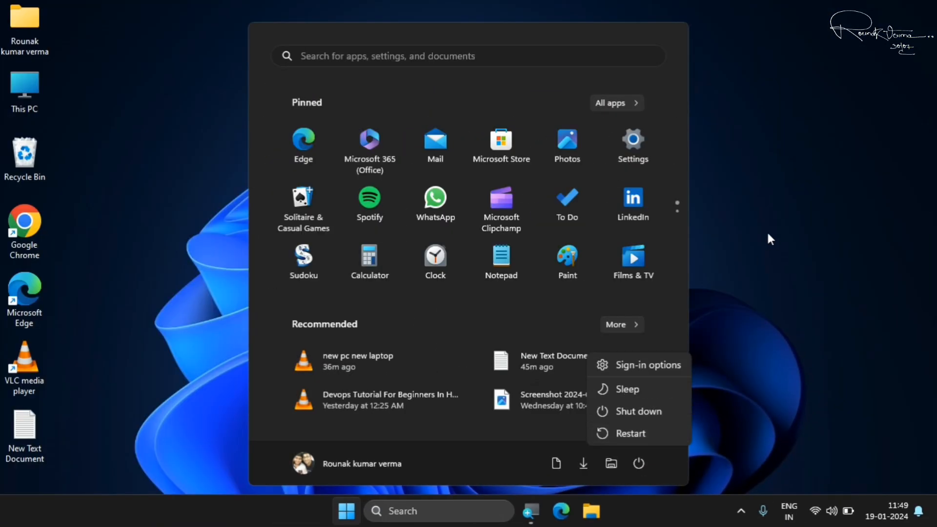
pyautogui.click(770, 239)
pyautogui.click(771, 239)
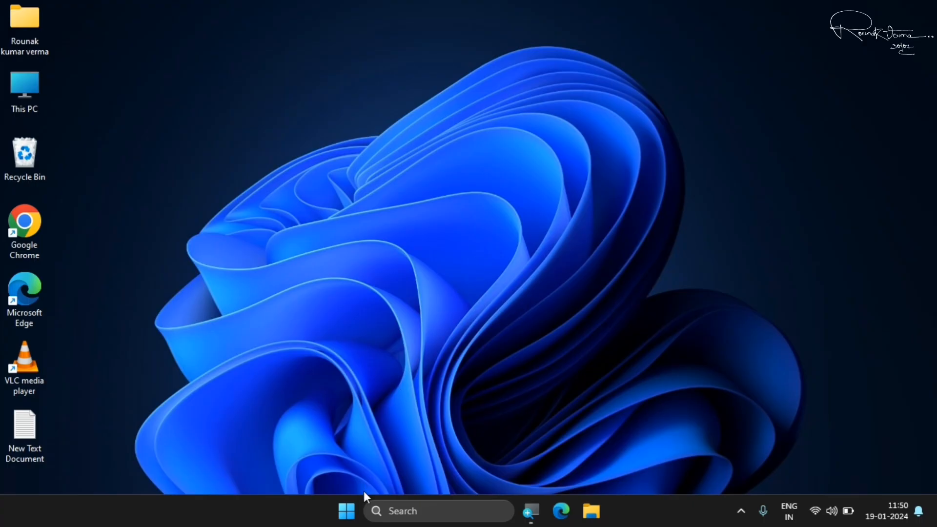
# Search Windows for "reset this pc" and open its recovery settings
pyautogui.click(346, 511)
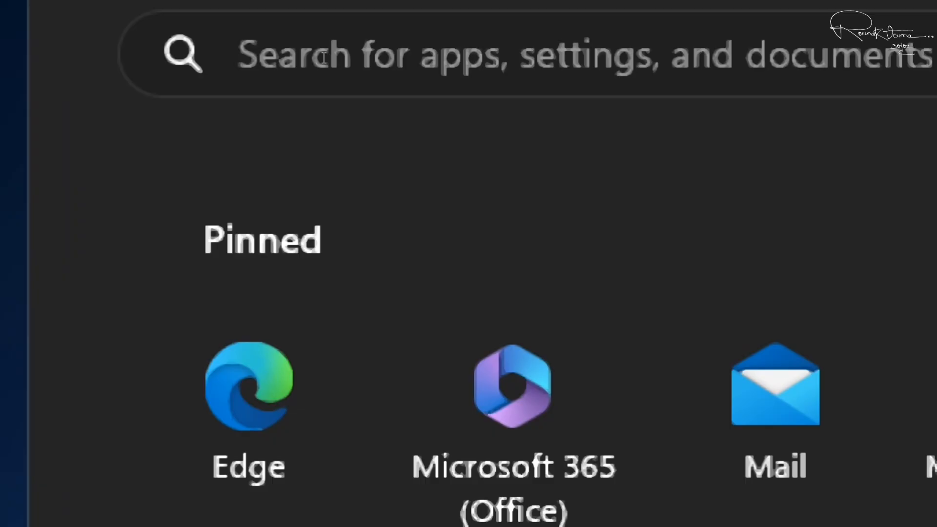
pyautogui.click(322, 56)
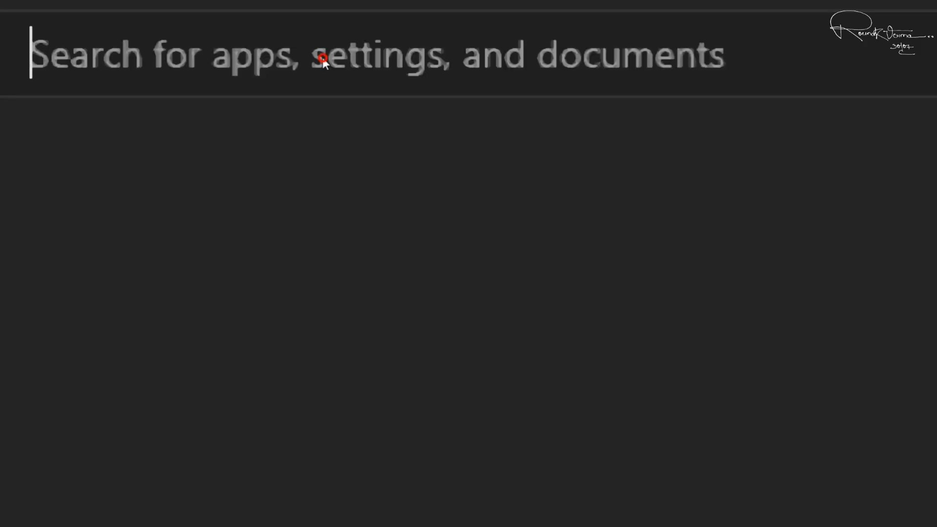
pyautogui.write('reset th')
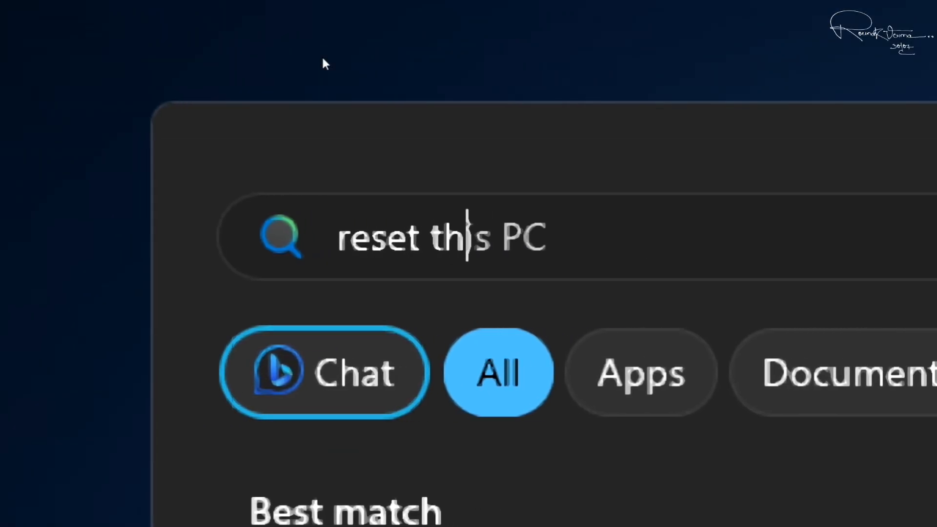
pyautogui.write('is pc')
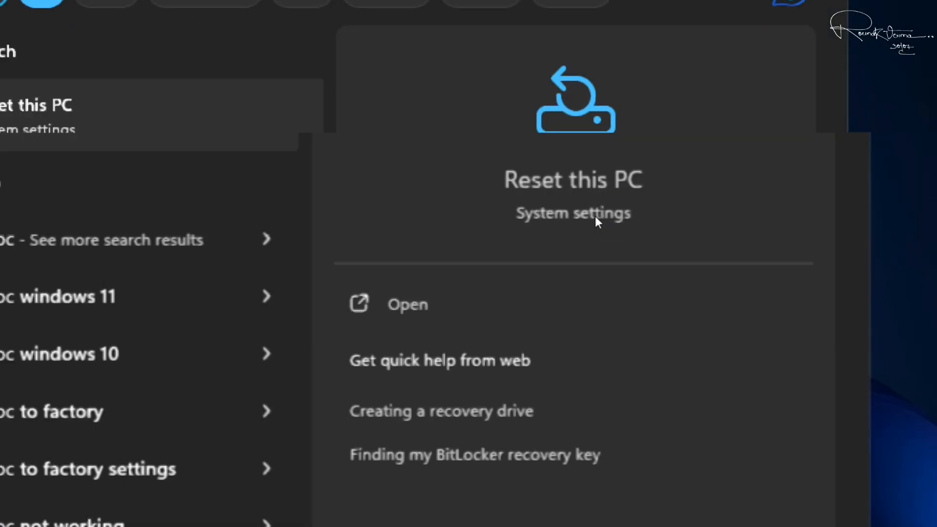
pyautogui.click(459, 310)
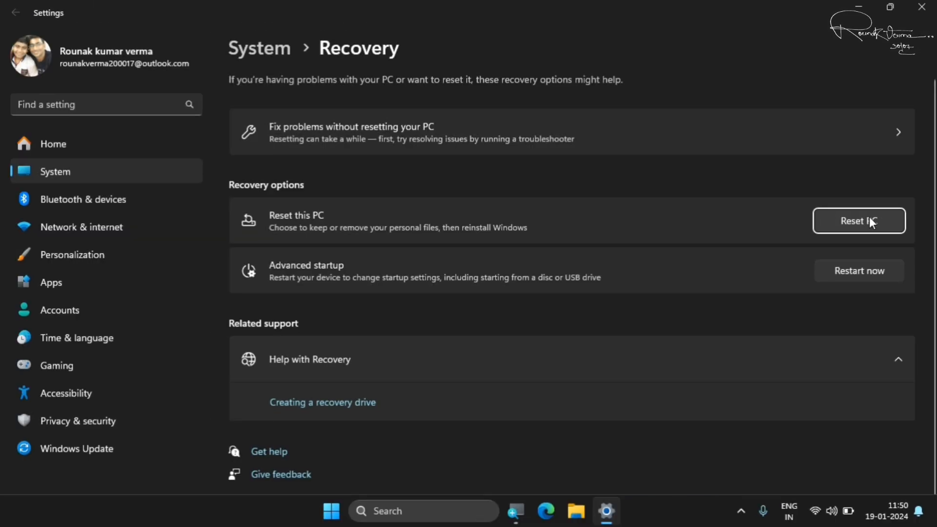
# Start resetting the PC, choosing Keep my files and Local reinstall
pyautogui.click(870, 219)
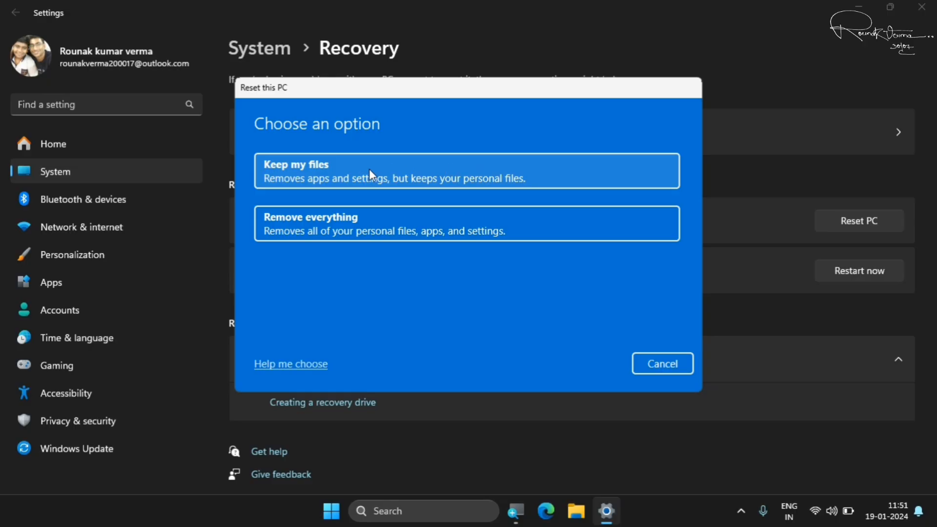
pyautogui.click(371, 174)
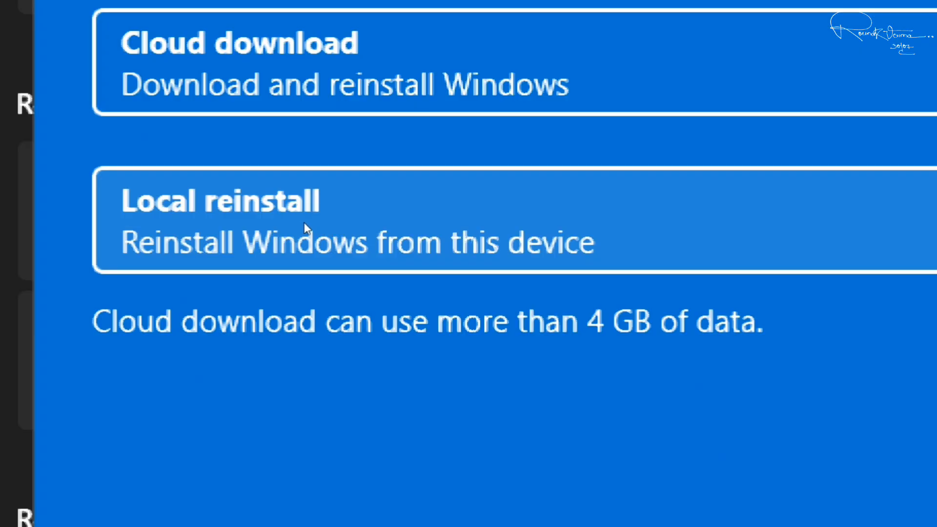
pyautogui.click(308, 224)
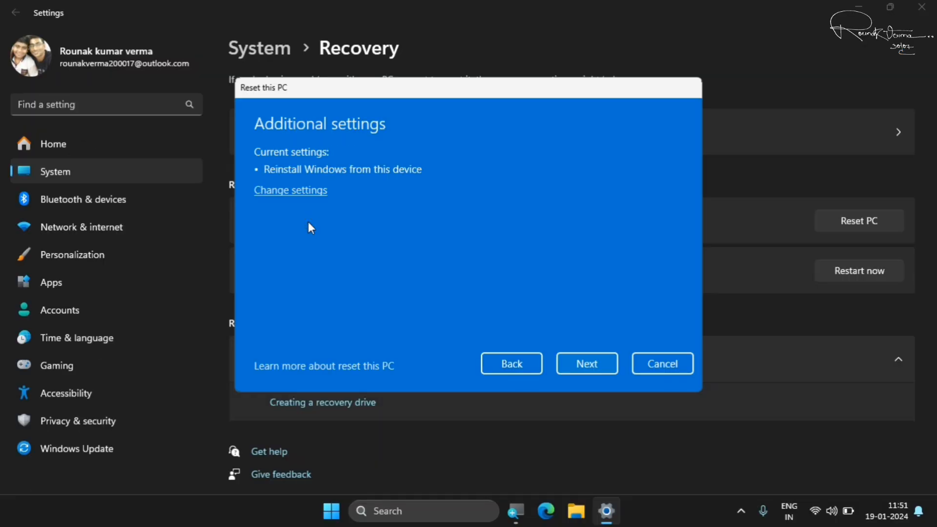